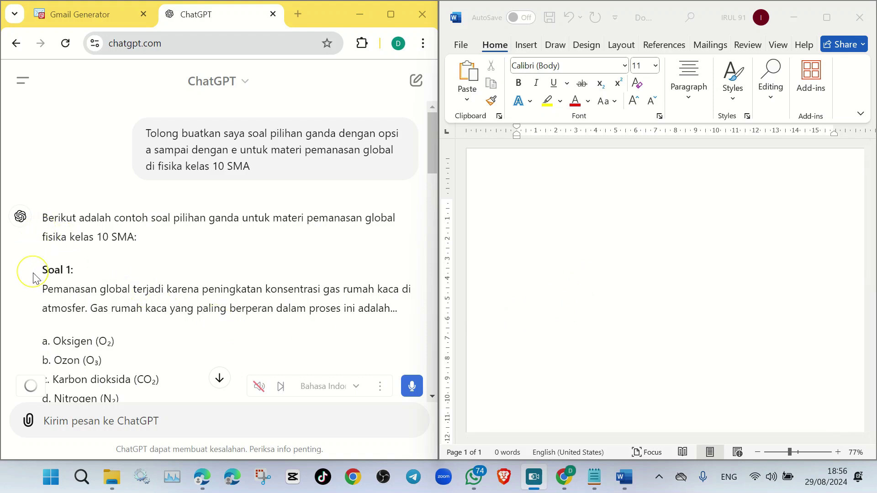
Copy the Soal 1 global-warming question from ChatGPT into the blank Word document as plain text
{"action": "left_click_drag", "start_coordinate": [43, 290], "coordinate": [397, 308]}
{"action": "right_click", "coordinate": [340, 300]}
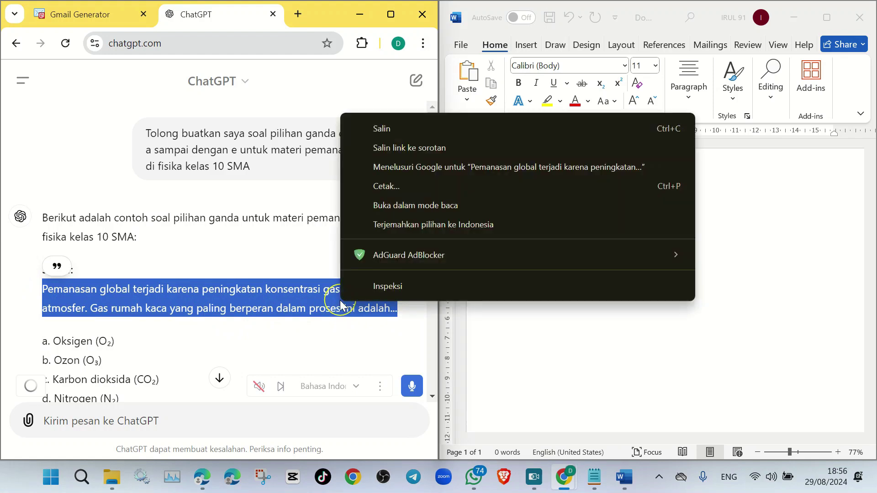
{"action": "left_click", "coordinate": [387, 130]}
{"action": "left_click", "coordinate": [504, 188]}
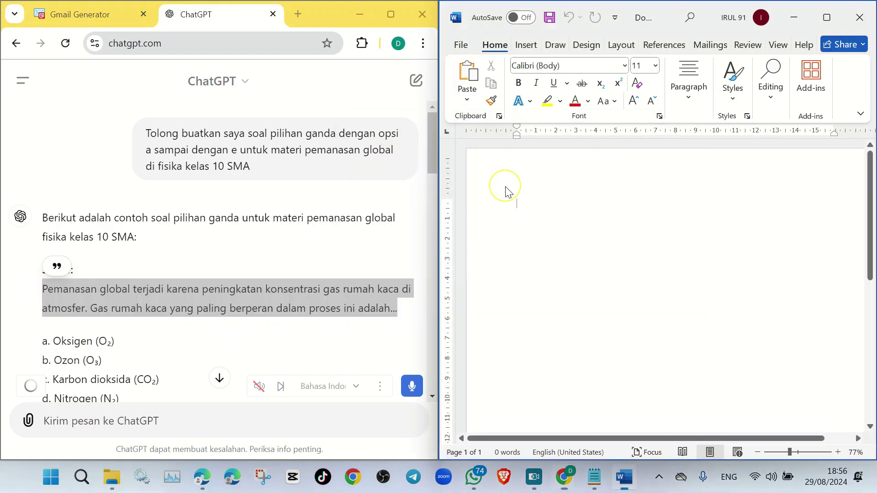
{"action": "right_click", "coordinate": [524, 204]}
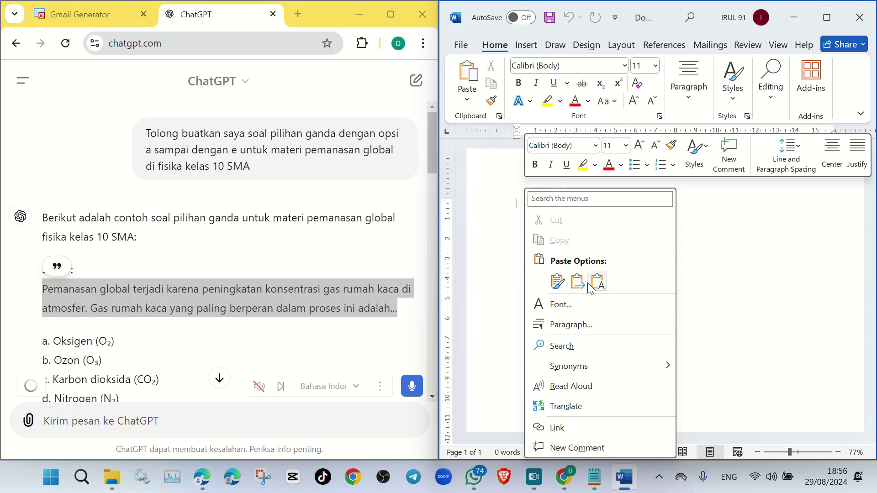
{"action": "left_click", "coordinate": [589, 284]}
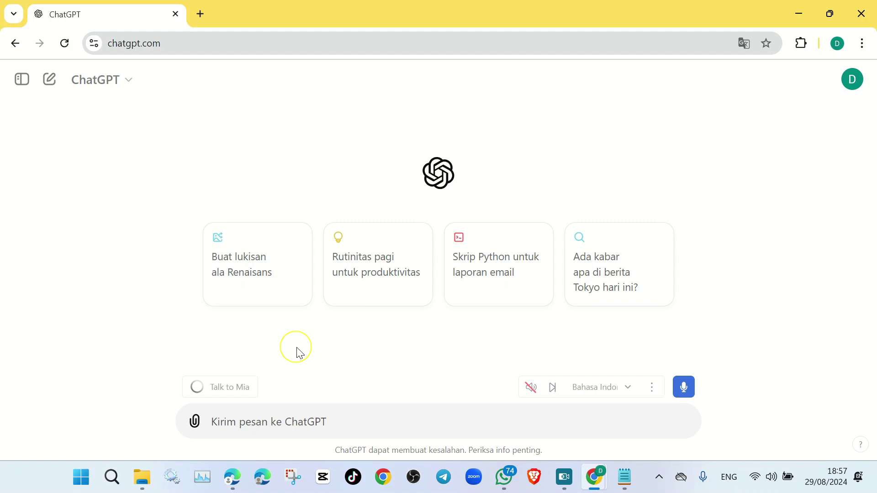
Dictate the prompt asking for 5 multiple-choice physics questions about alternative energy (energi alternatif)
{"action": "left_click", "coordinate": [146, 50]}
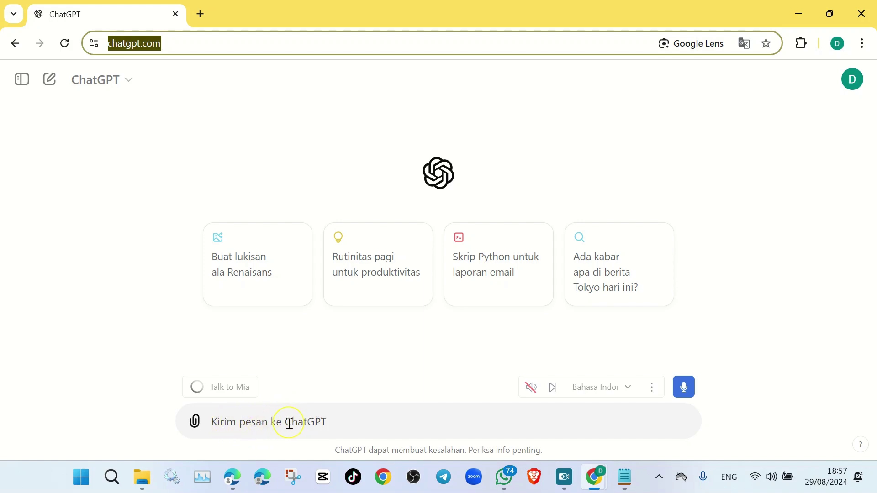
{"action": "left_click", "coordinate": [314, 421]}
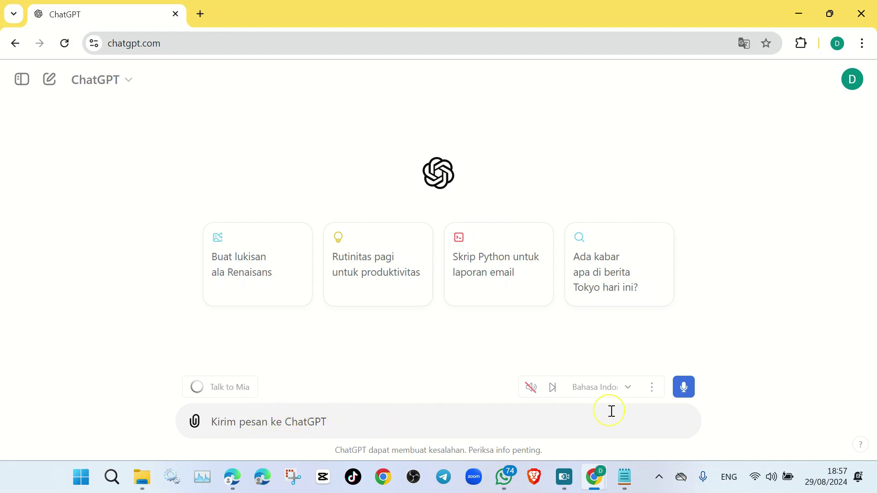
{"action": "left_click", "coordinate": [683, 389]}
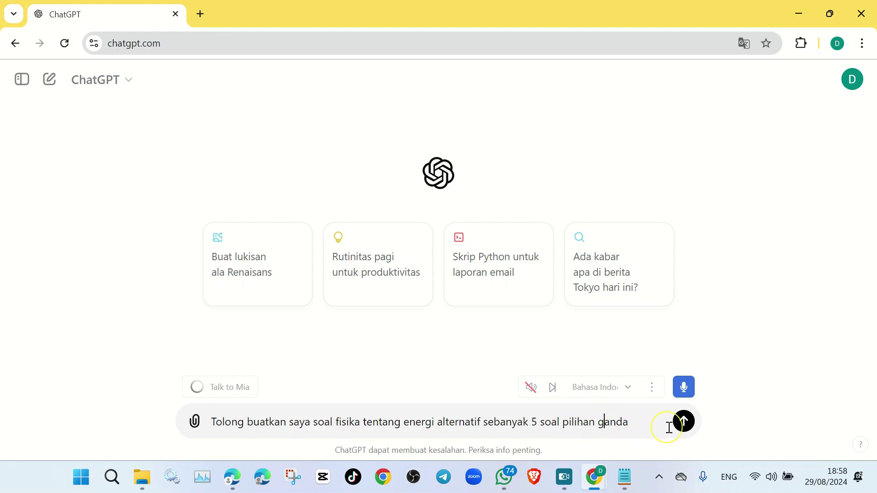
Submit the prompt and scroll through the five generated questions and their answers
{"action": "left_click", "coordinate": [684, 424]}
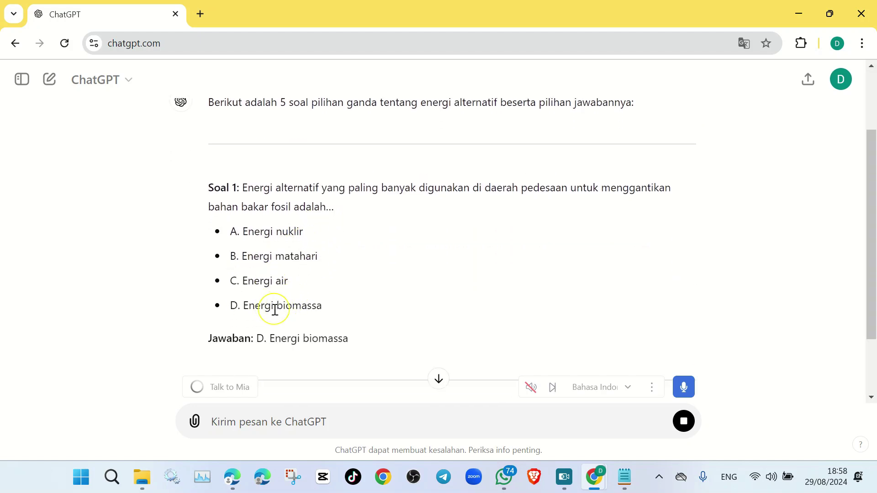
{"action": "scroll", "coordinate": [279, 319], "scroll_direction": "down", "scroll_amount": 2}
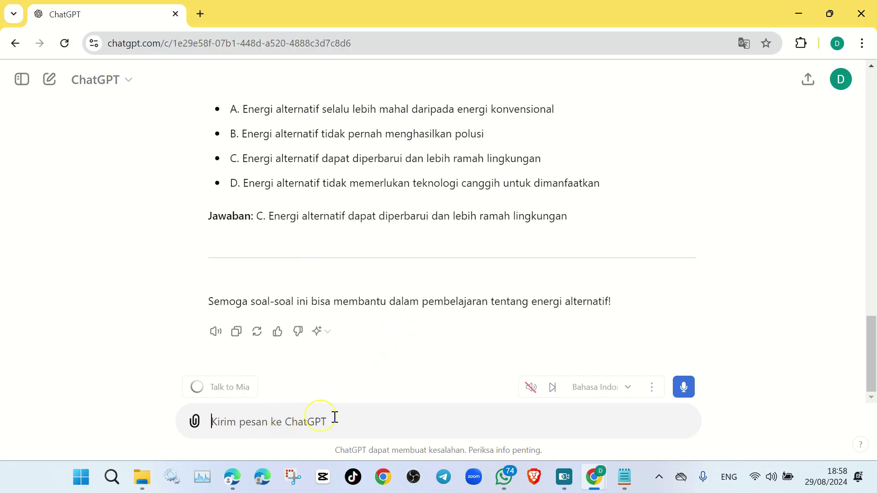
Dictate and send a request to convert the questions into a Microsoft Word or PDF file
{"action": "left_click", "coordinate": [684, 389]}
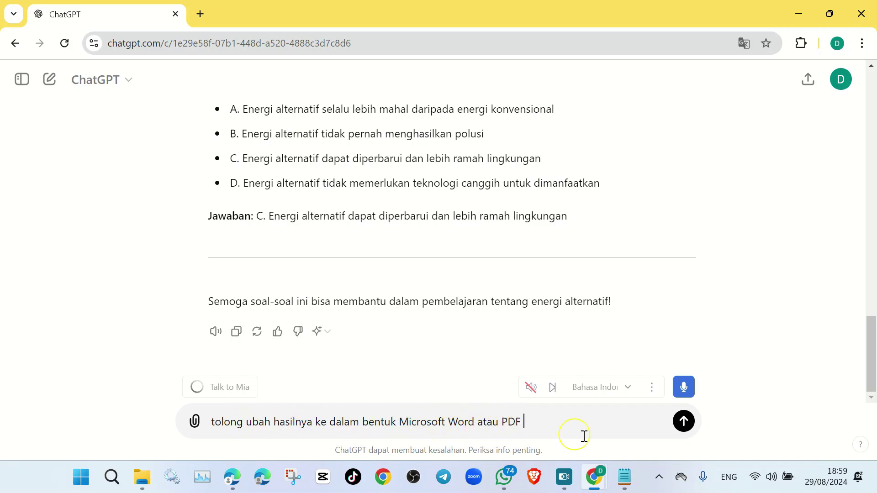
{"action": "left_click", "coordinate": [682, 423]}
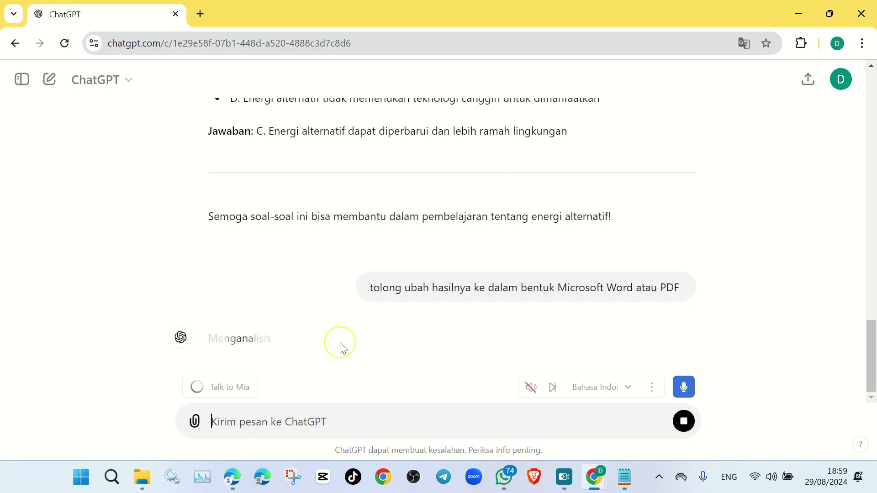
{"action": "mouse_move", "coordinate": [289, 301]}
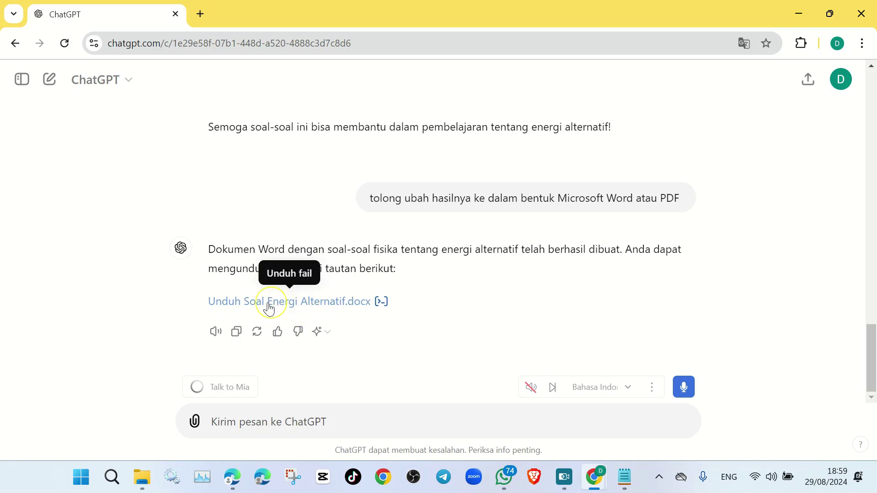
Download Soal_Energi_Alternatif.docx from the chat link and open it in Word
{"action": "mouse_move", "coordinate": [368, 197]}
{"action": "left_mouse_down"}
{"action": "mouse_move", "coordinate": [629, 212]}
{"action": "mouse_move", "coordinate": [674, 202]}
{"action": "left_mouse_up"}
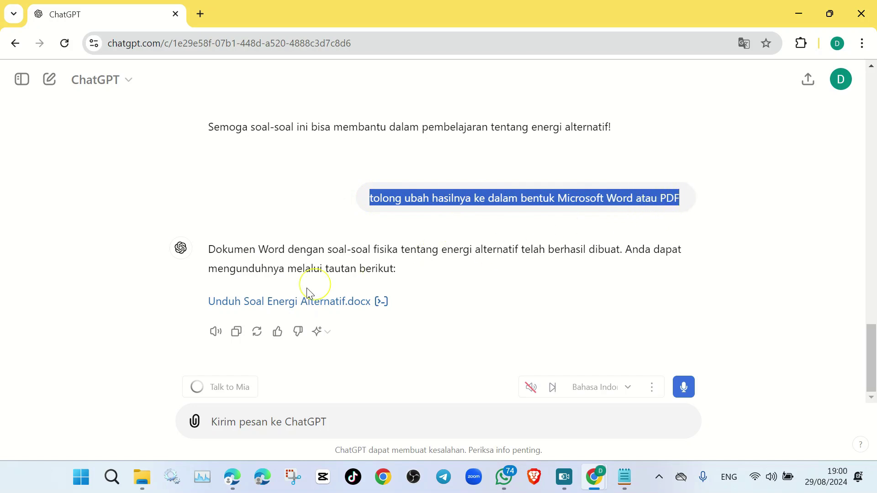
{"action": "left_click", "coordinate": [272, 302]}
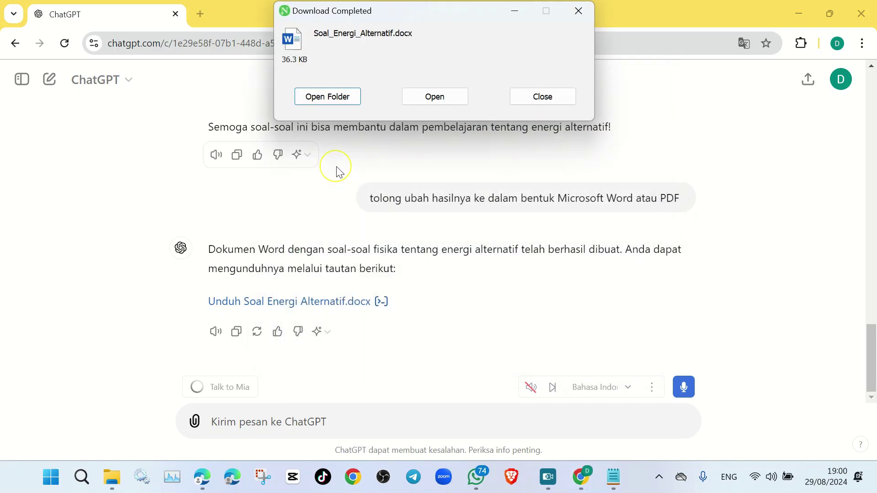
{"action": "left_click", "coordinate": [427, 97]}
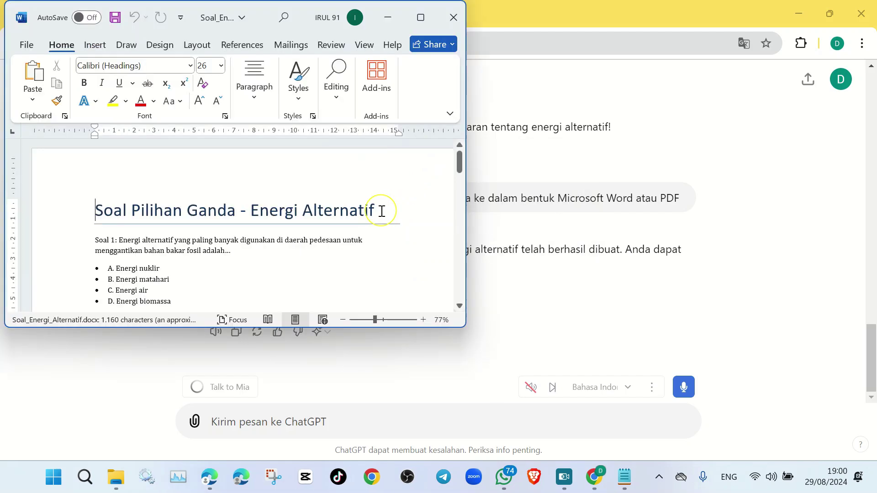
Maximize the Word window and scroll through the whole downloaded document
{"action": "left_click", "coordinate": [420, 18]}
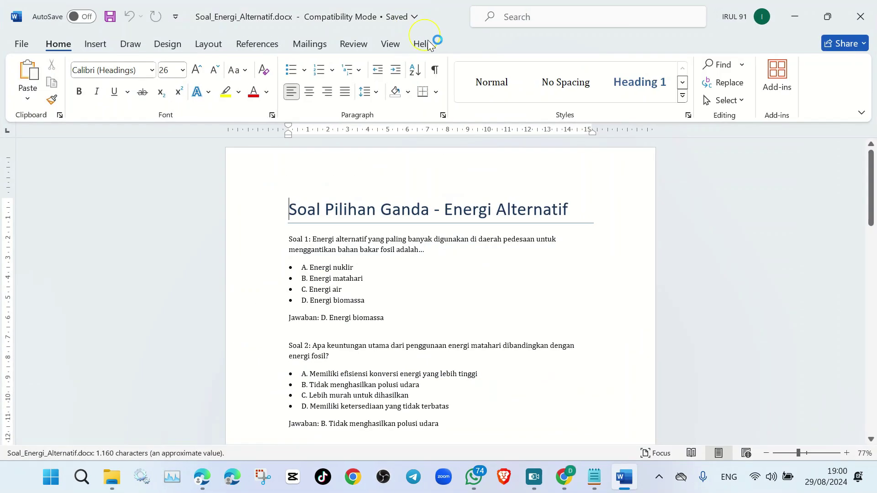
{"action": "scroll", "coordinate": [333, 324], "scroll_direction": "down", "scroll_amount": 2}
{"action": "scroll", "coordinate": [333, 324], "scroll_direction": "down", "scroll_amount": 2}
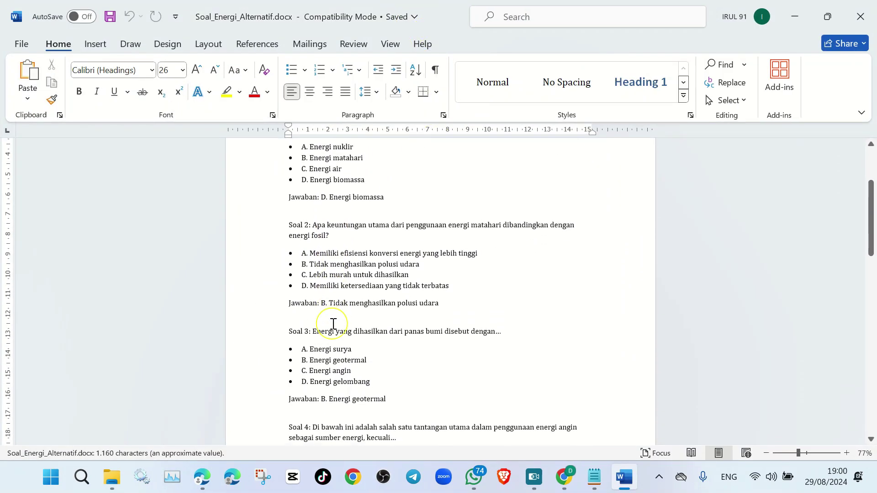
{"action": "scroll", "coordinate": [333, 324], "scroll_direction": "down", "scroll_amount": 1}
{"action": "scroll", "coordinate": [332, 327], "scroll_direction": "down", "scroll_amount": 3}
{"action": "scroll", "coordinate": [331, 330], "scroll_direction": "down", "scroll_amount": 2}
{"action": "scroll", "coordinate": [329, 335], "scroll_direction": "down", "scroll_amount": 2}
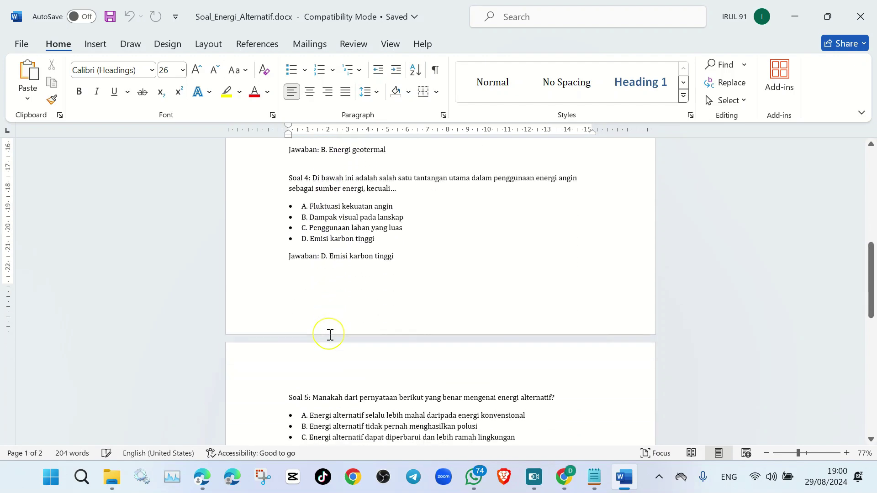
{"action": "scroll", "coordinate": [329, 336], "scroll_direction": "down", "scroll_amount": 2}
{"action": "scroll", "coordinate": [327, 338], "scroll_direction": "down", "scroll_amount": 2}
{"action": "scroll", "coordinate": [327, 339], "scroll_direction": "down", "scroll_amount": 2}
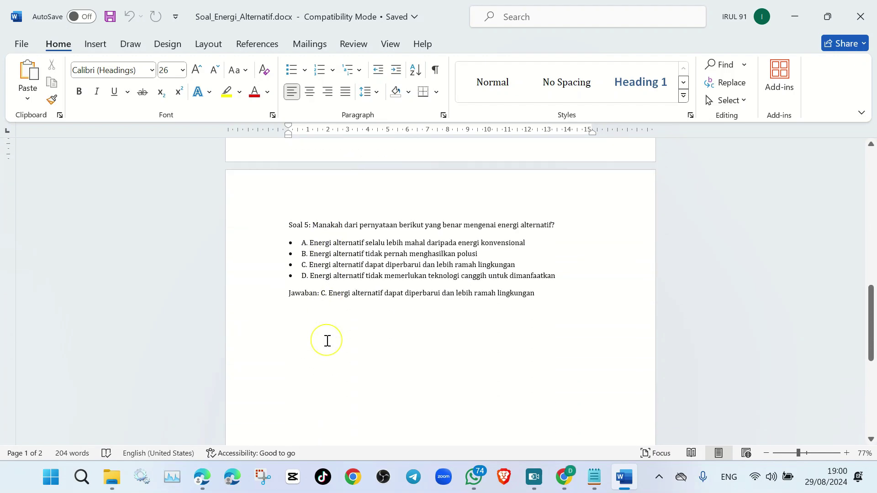
{"action": "scroll", "coordinate": [327, 341], "scroll_direction": "up", "scroll_amount": 4}
{"action": "scroll", "coordinate": [329, 337], "scroll_direction": "up", "scroll_amount": 5}
{"action": "scroll", "coordinate": [329, 335], "scroll_direction": "up", "scroll_amount": 5}
{"action": "scroll", "coordinate": [327, 333], "scroll_direction": "up", "scroll_amount": 4}
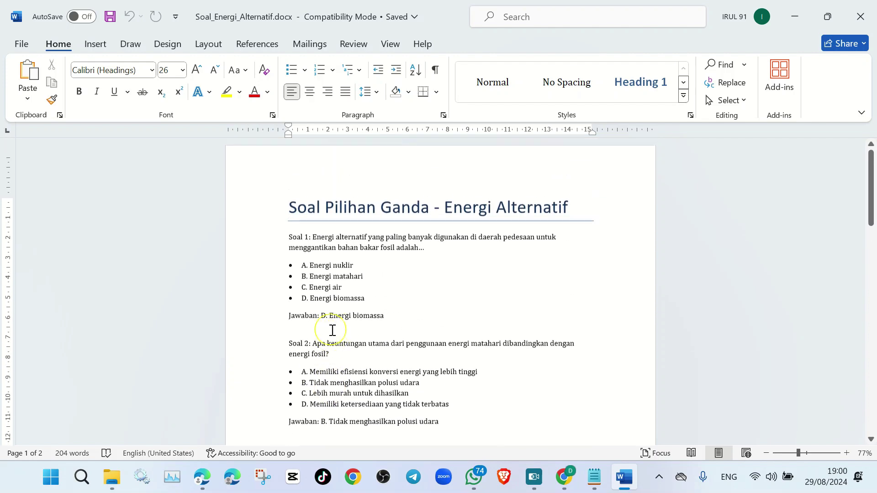
Zoom the page to 191% and select Soal 1's four answer options
{"action": "left_click", "coordinate": [816, 453]}
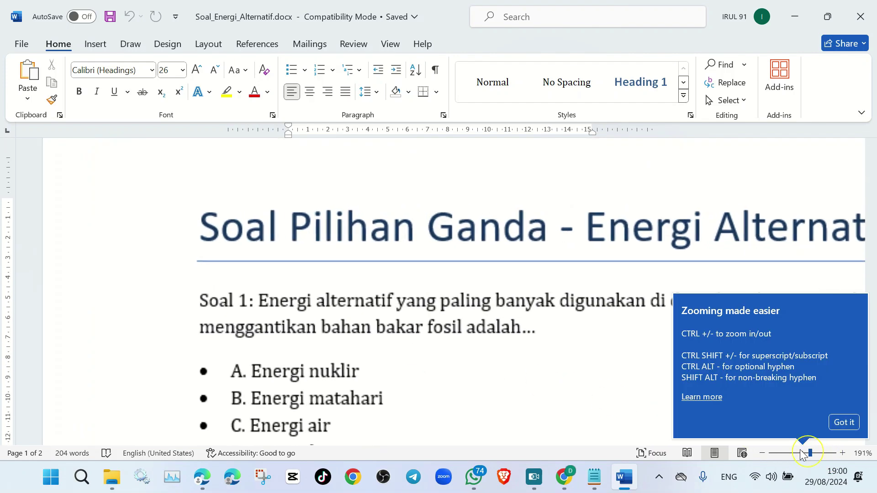
{"action": "scroll", "coordinate": [482, 313], "scroll_direction": "down", "scroll_amount": 3}
{"action": "scroll", "coordinate": [482, 314], "scroll_direction": "down", "scroll_amount": 1}
{"action": "scroll", "coordinate": [482, 313], "scroll_direction": "up", "scroll_amount": 2}
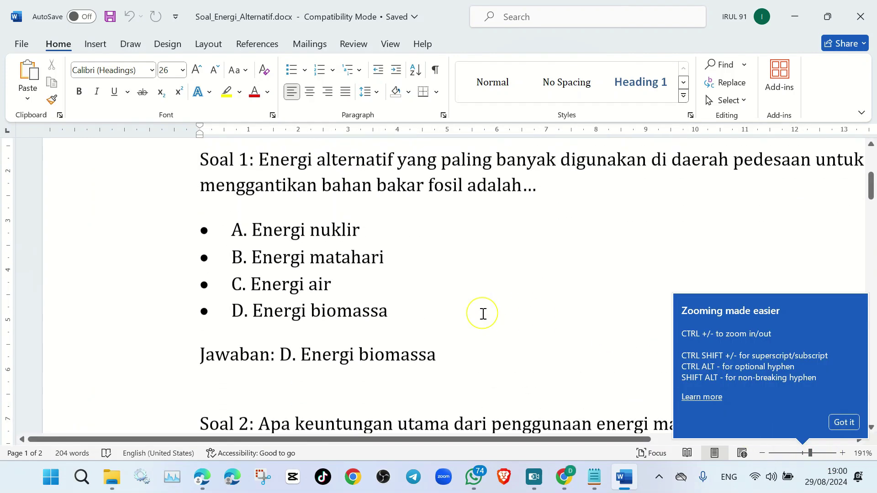
{"action": "scroll", "coordinate": [482, 314], "scroll_direction": "up", "scroll_amount": 3}
{"action": "scroll", "coordinate": [341, 317], "scroll_direction": "down", "scroll_amount": 3}
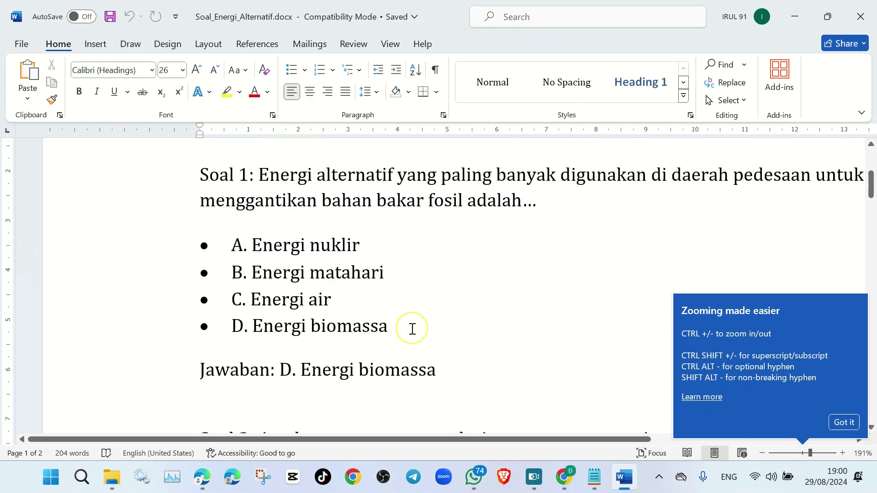
{"action": "left_click_drag", "start_coordinate": [411, 327], "coordinate": [234, 244]}
Review the remaining questions down to Soal 4's answer 'D. Emisi karbon tinggi'
{"action": "scroll", "coordinate": [241, 249], "scroll_direction": "up", "scroll_amount": 1}
{"action": "scroll", "coordinate": [241, 248], "scroll_direction": "up", "scroll_amount": 1}
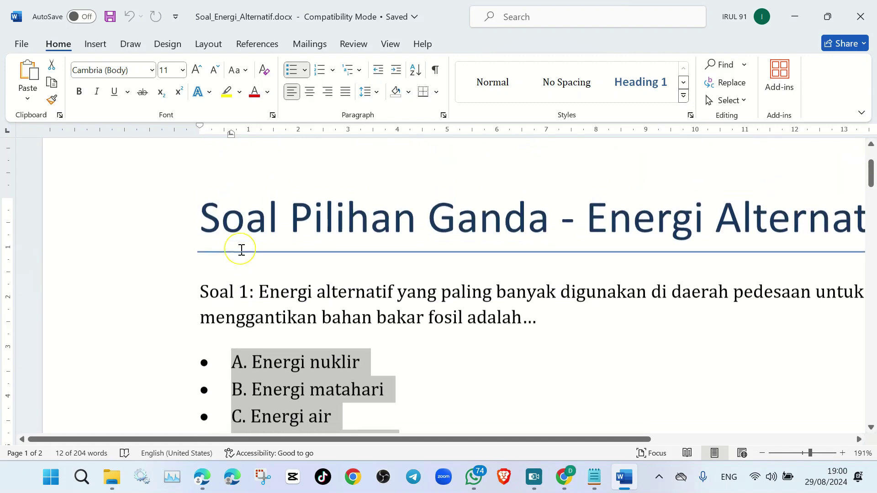
{"action": "scroll", "coordinate": [241, 249], "scroll_direction": "down", "scroll_amount": 1}
{"action": "scroll", "coordinate": [241, 255], "scroll_direction": "down", "scroll_amount": 1}
{"action": "scroll", "coordinate": [240, 264], "scroll_direction": "down", "scroll_amount": 3}
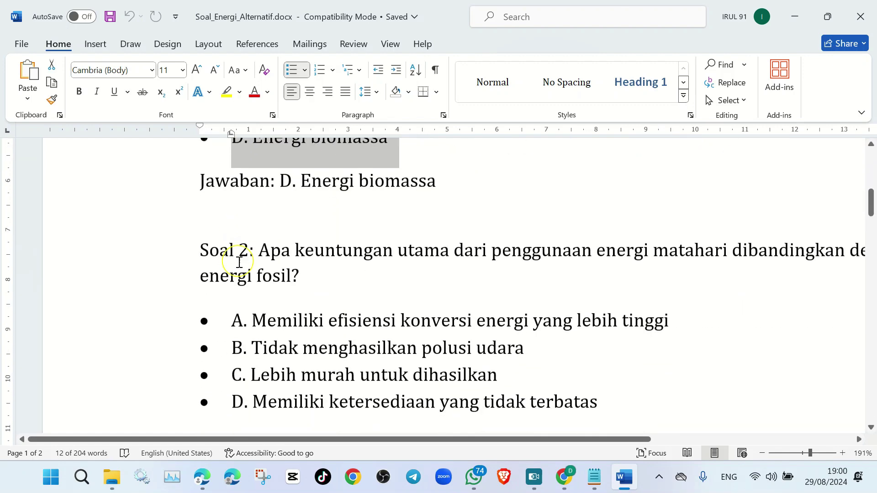
{"action": "scroll", "coordinate": [240, 267], "scroll_direction": "down", "scroll_amount": 6}
{"action": "scroll", "coordinate": [240, 272], "scroll_direction": "down", "scroll_amount": 1}
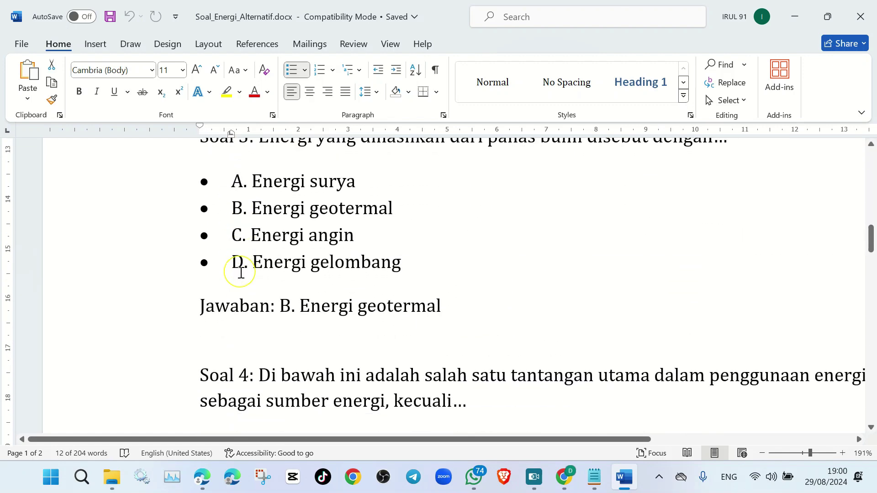
{"action": "scroll", "coordinate": [241, 274], "scroll_direction": "down", "scroll_amount": 1}
{"action": "scroll", "coordinate": [241, 278], "scroll_direction": "down", "scroll_amount": 4}
{"action": "scroll", "coordinate": [242, 278], "scroll_direction": "down", "scroll_amount": 1}
{"action": "scroll", "coordinate": [241, 276], "scroll_direction": "up", "scroll_amount": 3}
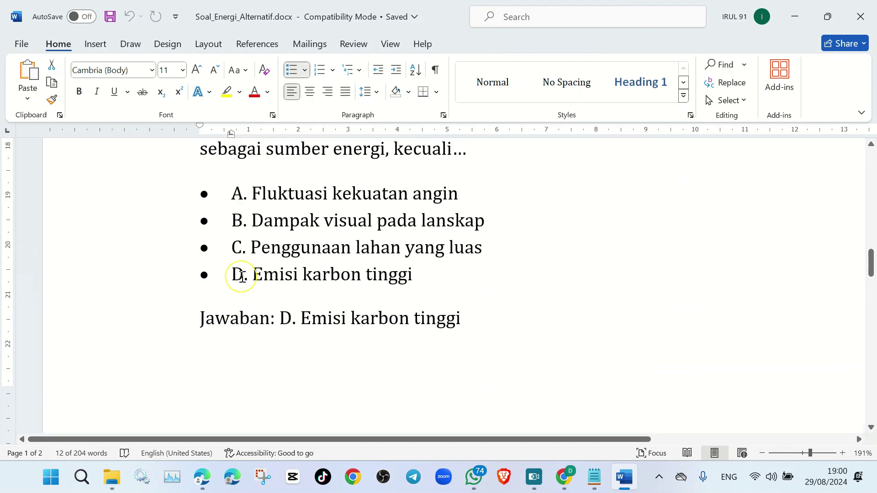
{"action": "left_click_drag", "start_coordinate": [200, 318], "coordinate": [456, 317]}
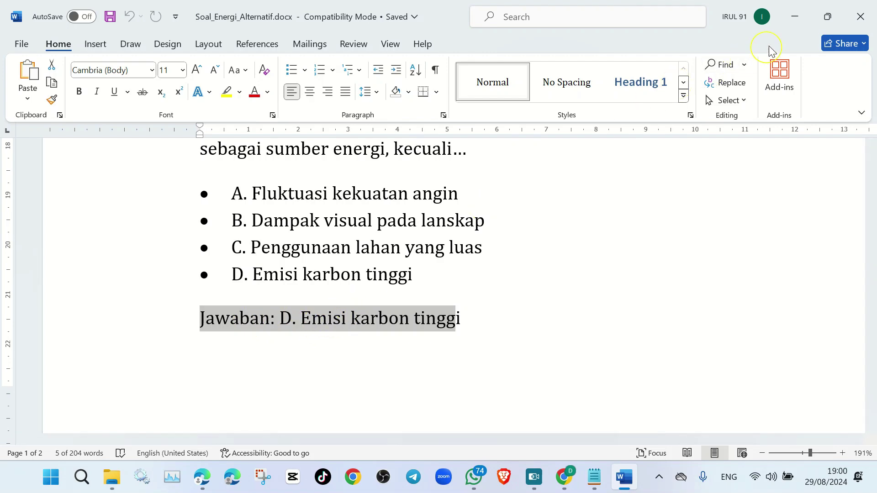
Return to ChatGPT and dictate 'sekarang Coba ubah ke dalam bentuk PDF atau PowerPoint'
{"action": "left_click", "coordinate": [795, 16]}
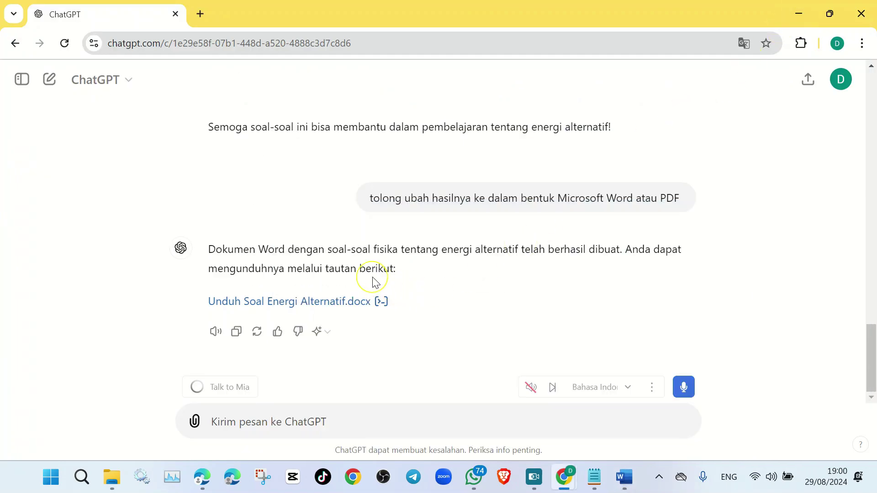
{"action": "scroll", "coordinate": [374, 279], "scroll_direction": "up", "scroll_amount": 2}
{"action": "scroll", "coordinate": [347, 289], "scroll_direction": "down", "scroll_amount": 2}
{"action": "left_click", "coordinate": [683, 388]}
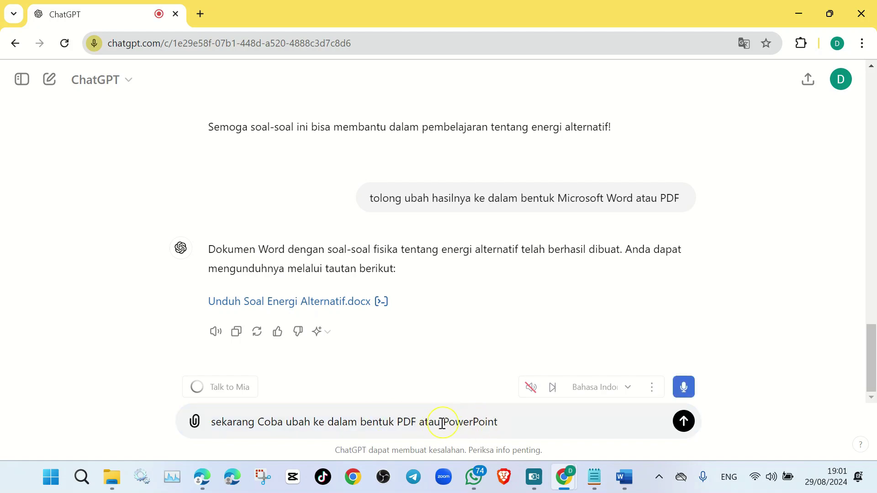
Send the PDF/PowerPoint request, select the reply's special-character error paragraph, then stop generation
{"action": "left_click", "coordinate": [684, 423]}
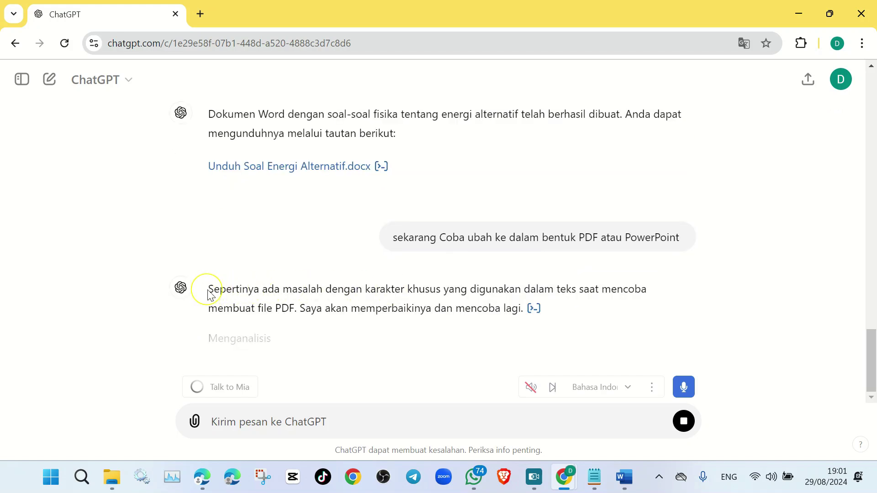
{"action": "left_click_drag", "start_coordinate": [209, 294], "coordinate": [499, 326]}
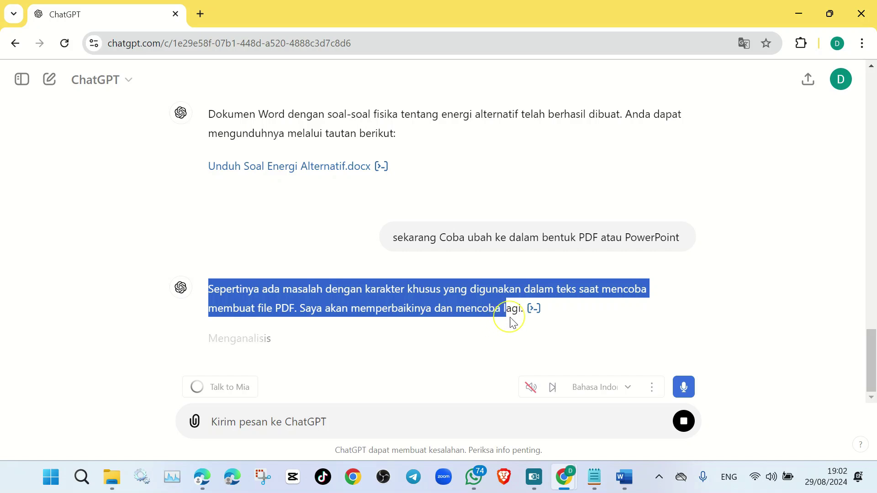
{"action": "left_click_drag", "start_coordinate": [501, 328], "coordinate": [523, 309]}
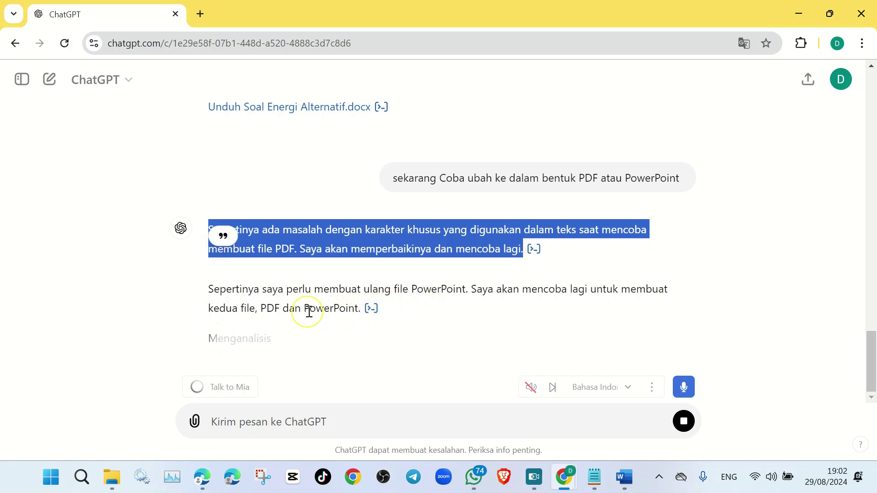
{"action": "left_click", "coordinate": [682, 420]}
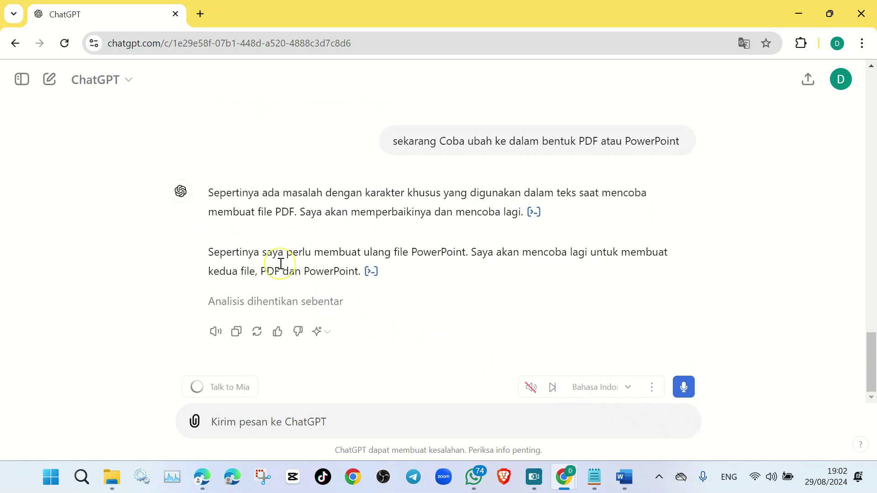
{"action": "scroll", "coordinate": [359, 285], "scroll_direction": "up", "scroll_amount": 2}
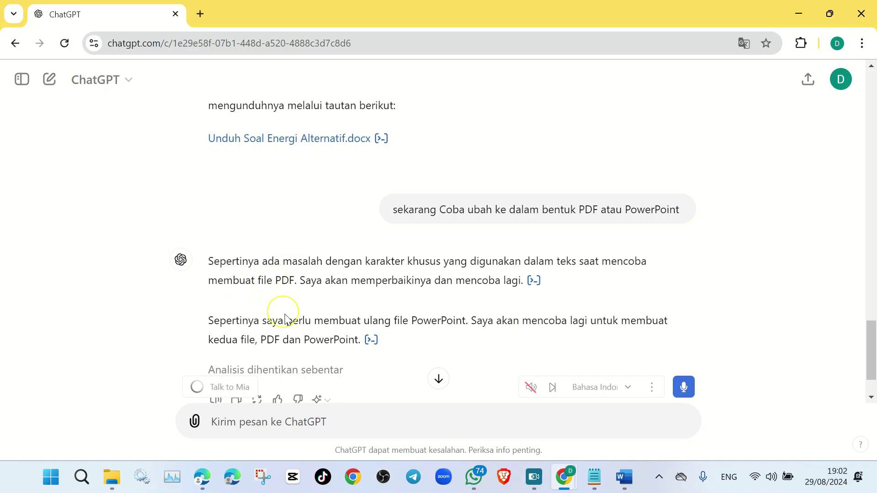
{"action": "scroll", "coordinate": [332, 319], "scroll_direction": "up", "scroll_amount": 2}
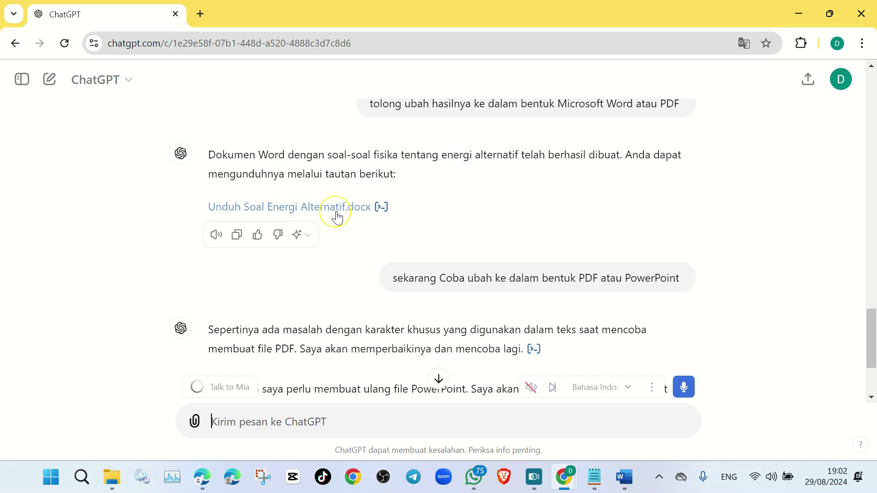
{"action": "mouse_move", "coordinate": [329, 278]}
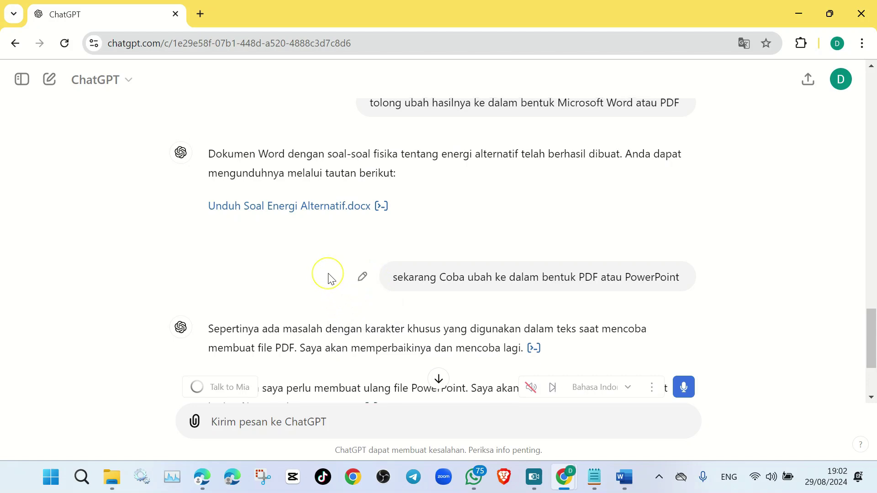
{"action": "scroll", "coordinate": [328, 273], "scroll_direction": "up", "scroll_amount": 4}
{"action": "scroll", "coordinate": [328, 273], "scroll_direction": "up", "scroll_amount": 4}
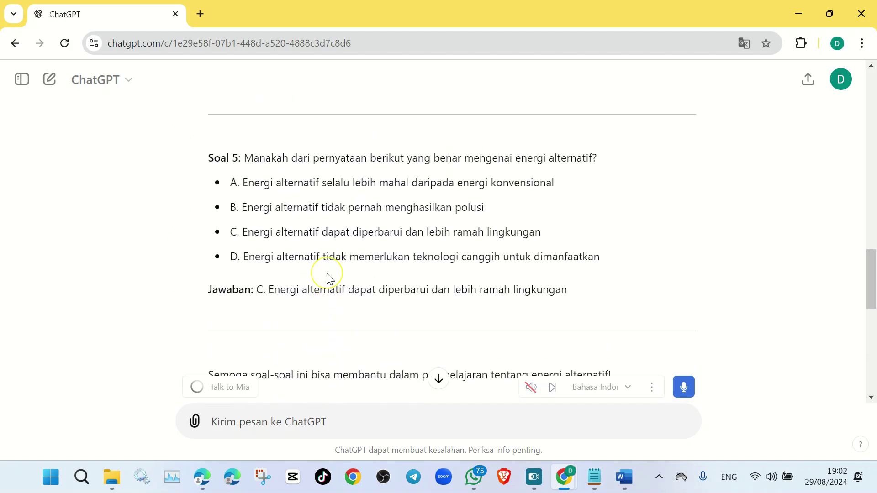
{"action": "scroll", "coordinate": [327, 273], "scroll_direction": "up", "scroll_amount": 2}
{"action": "scroll", "coordinate": [327, 274], "scroll_direction": "up", "scroll_amount": 4}
{"action": "scroll", "coordinate": [327, 273], "scroll_direction": "up", "scroll_amount": 2}
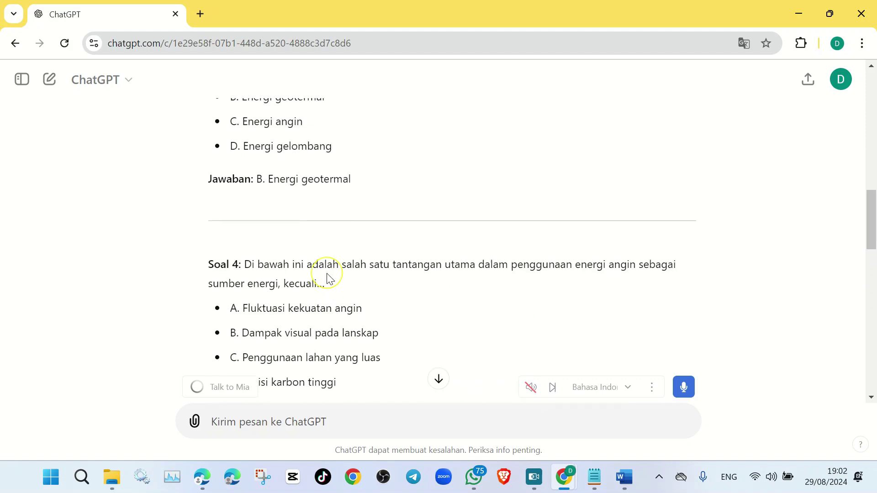